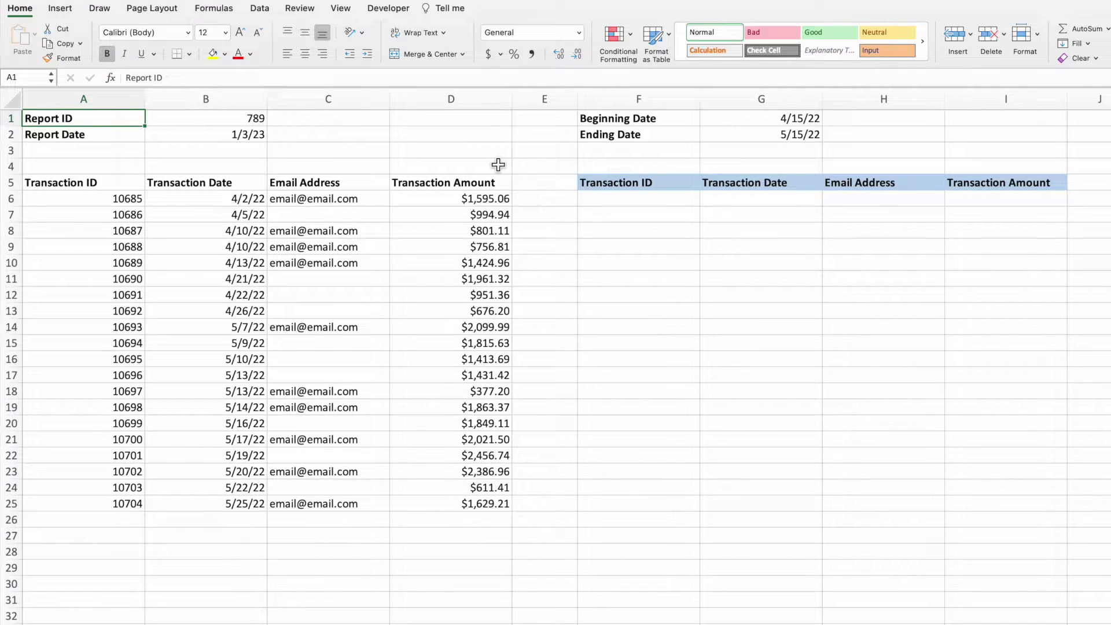
# In F6, begin =FILTER(A6:D25,ISBLANK( over the transaction table.
pyautogui.click(680, 200)
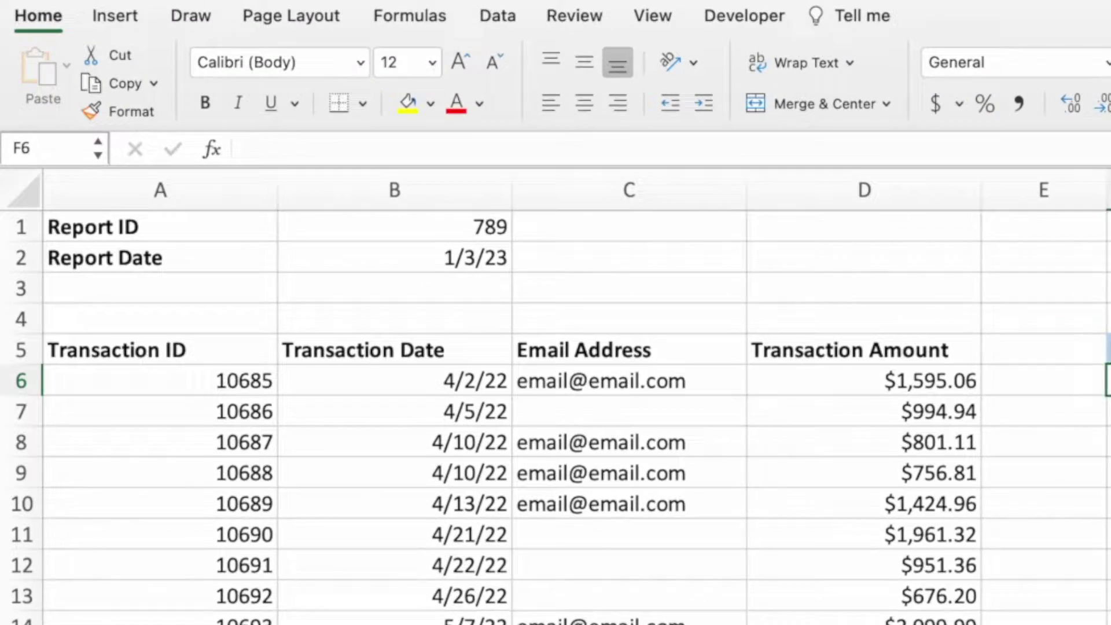
pyautogui.write('=FILTER(')
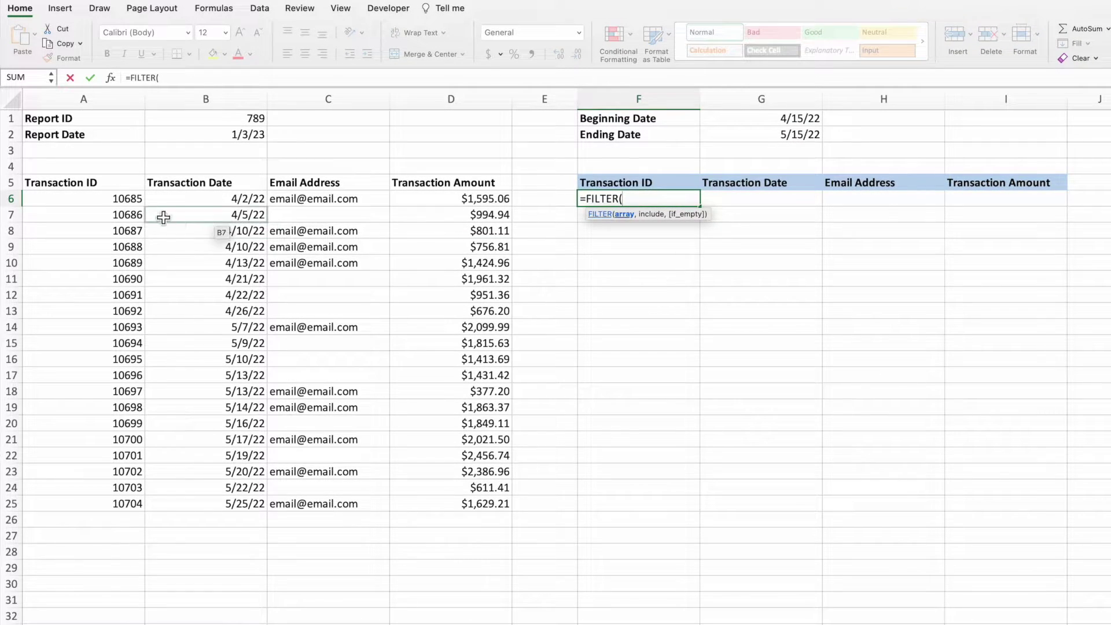
pyautogui.moveTo(122, 199); pyautogui.dragTo(454, 508)
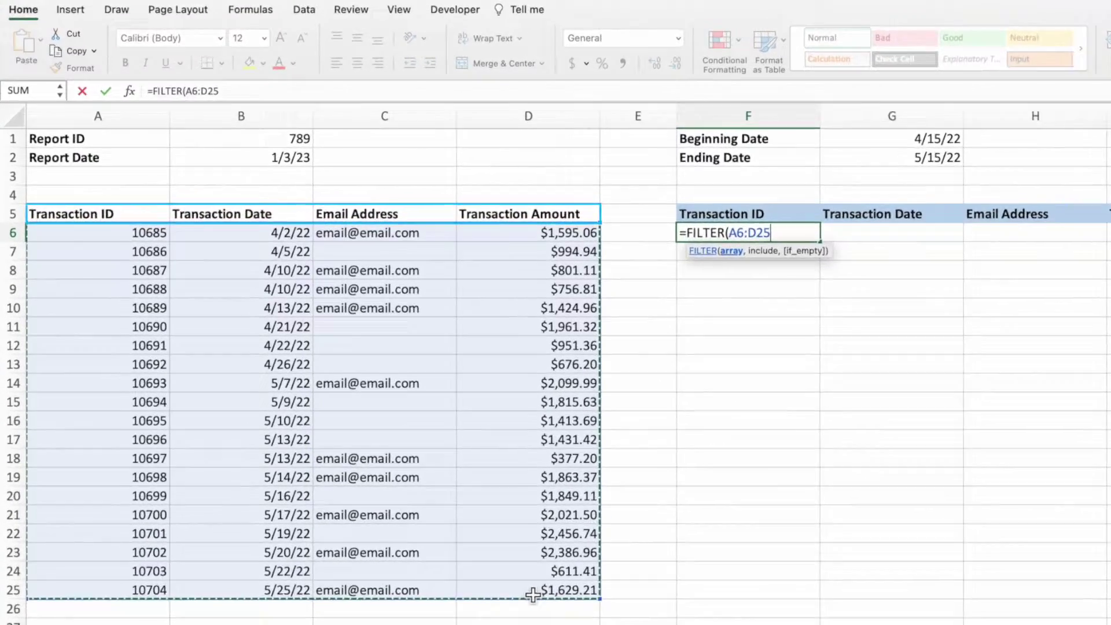
pyautogui.write(',')
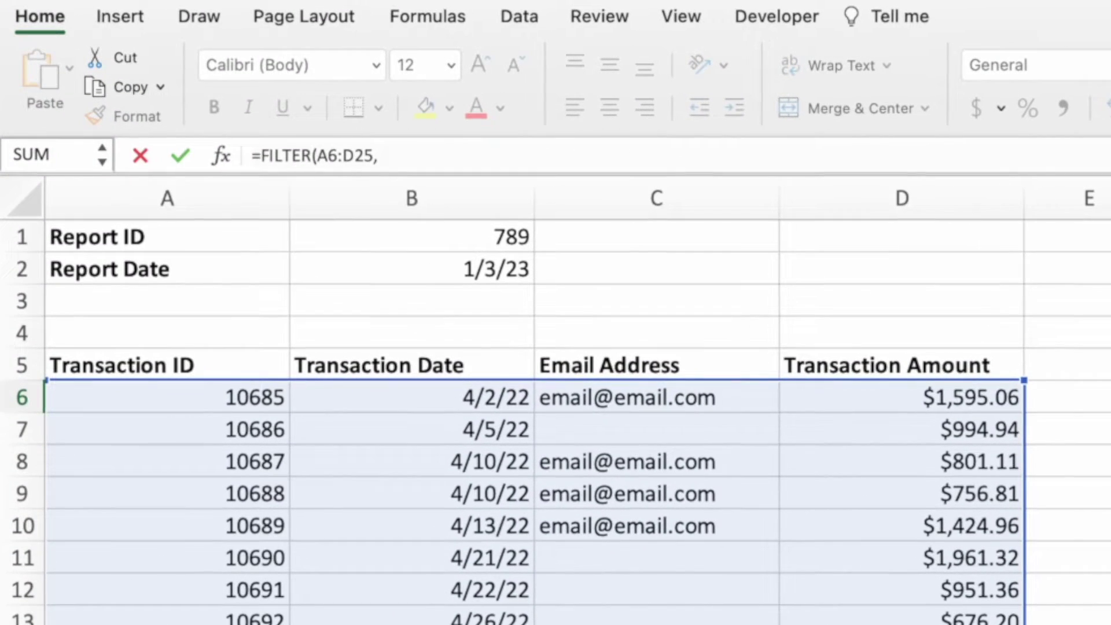
pyautogui.write('ISBLANK(')
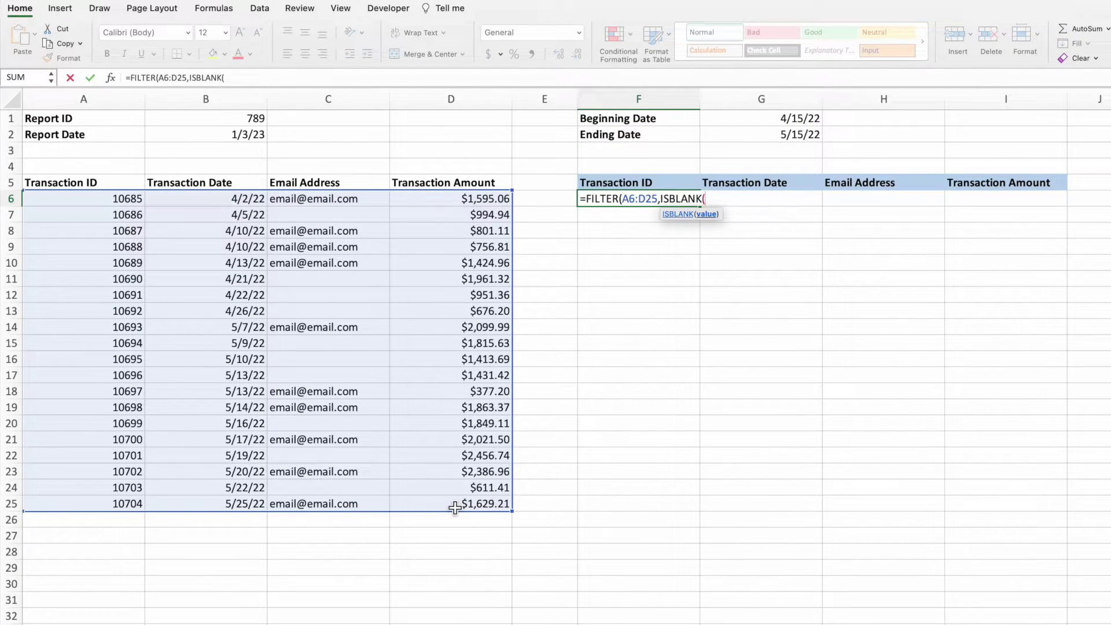
# Finish the formula as =FILTER(A6:D25,ISBLANK(C6:C25),"-") and commit it.
pyautogui.moveTo(384, 204); pyautogui.dragTo(389, 507)
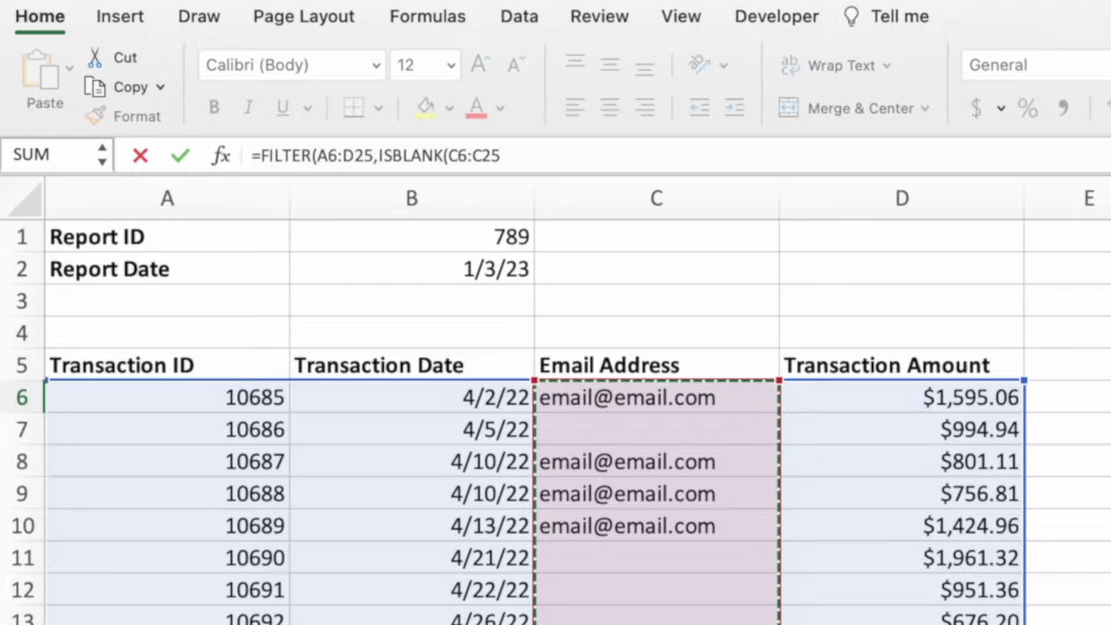
pyautogui.write('),')
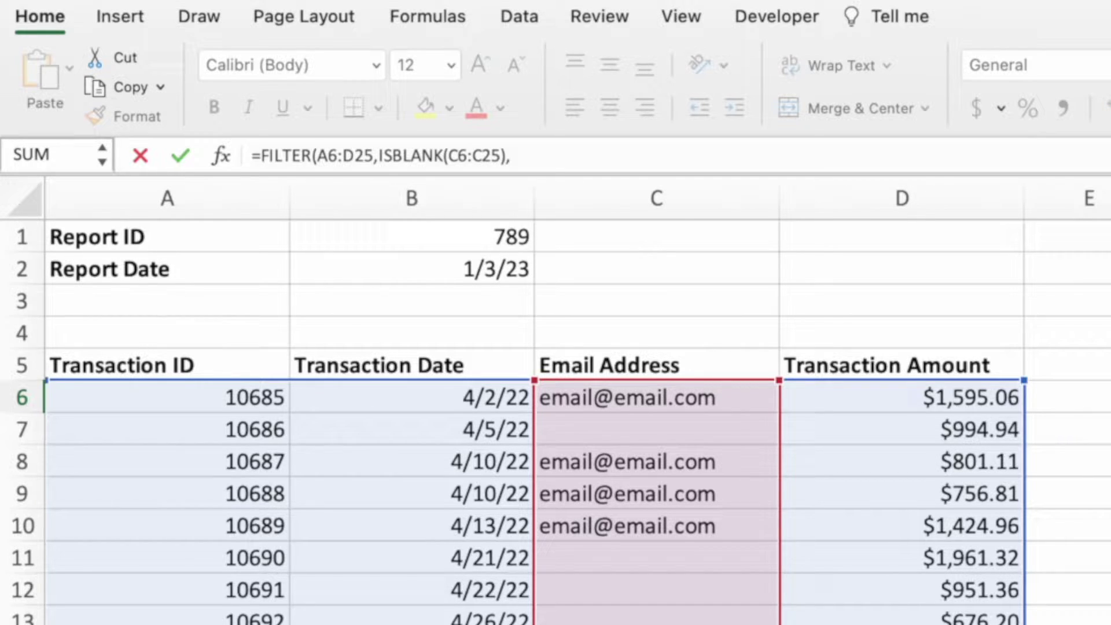
pyautogui.write('"-"')
pyautogui.write(')')
pyautogui.press('Return')
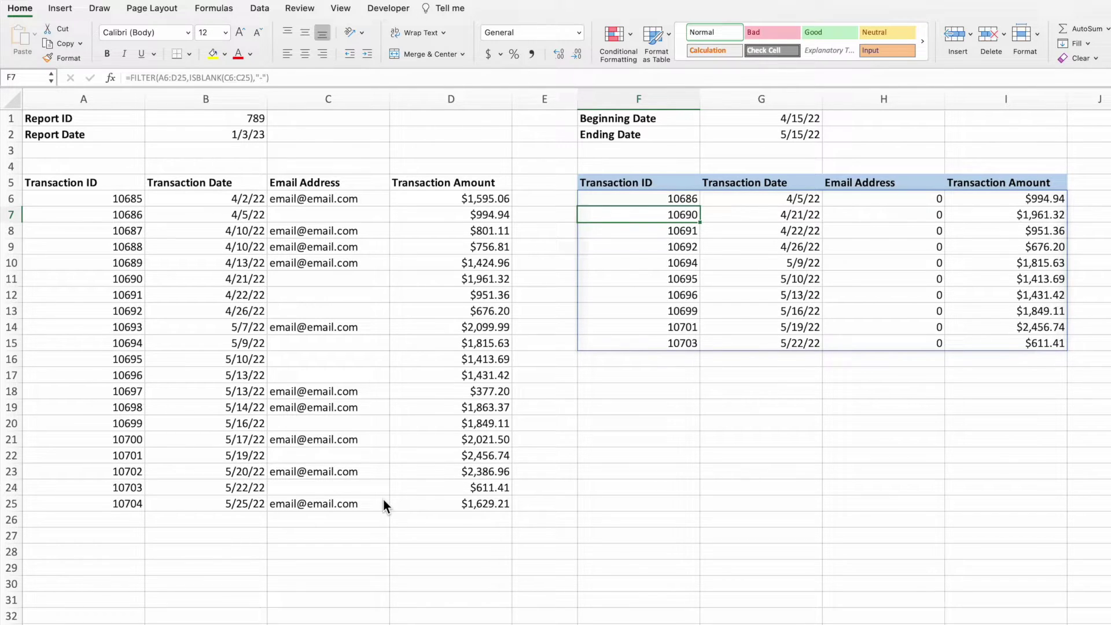
# Edit F6 to add the condition *(B6:B25>=G1) after ISBLANK(C6:C25).
pyautogui.click(615, 199)
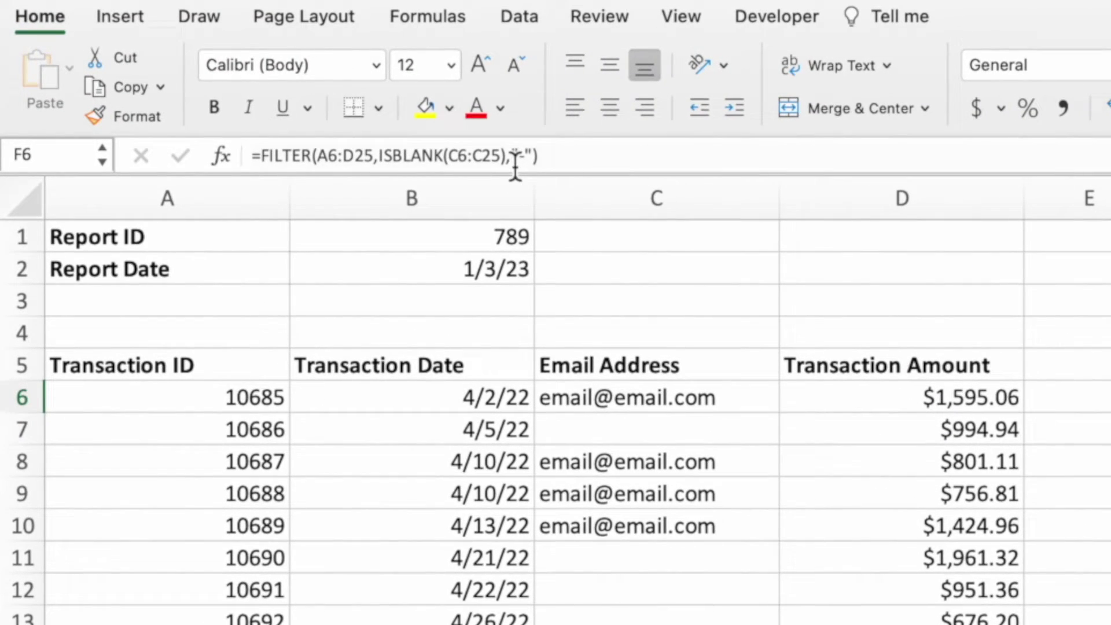
pyautogui.click(508, 163)
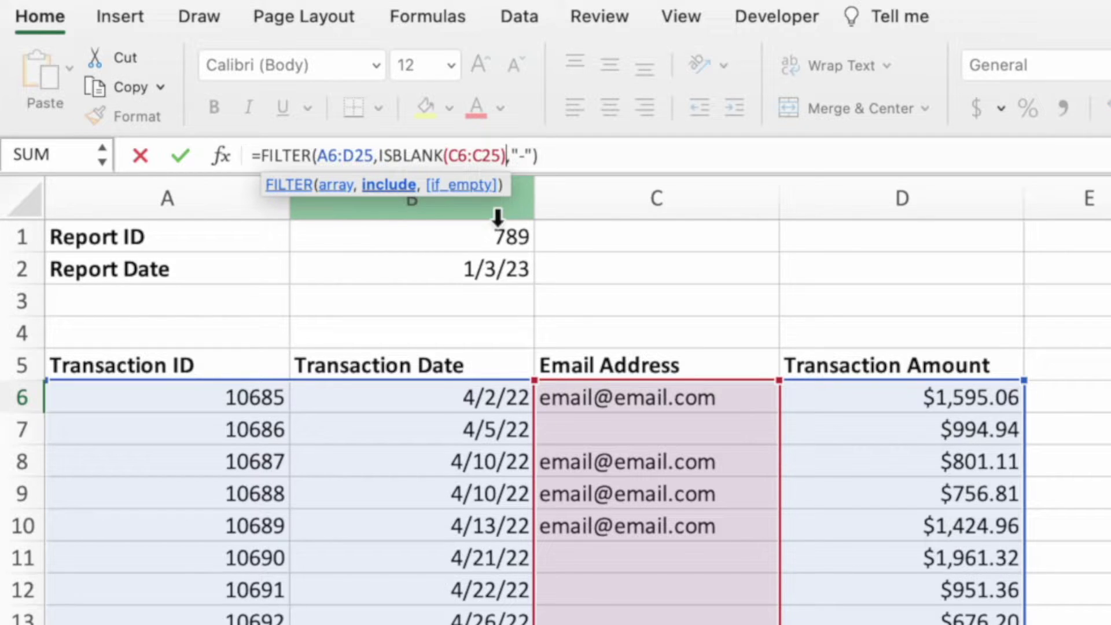
pyautogui.write('*(')
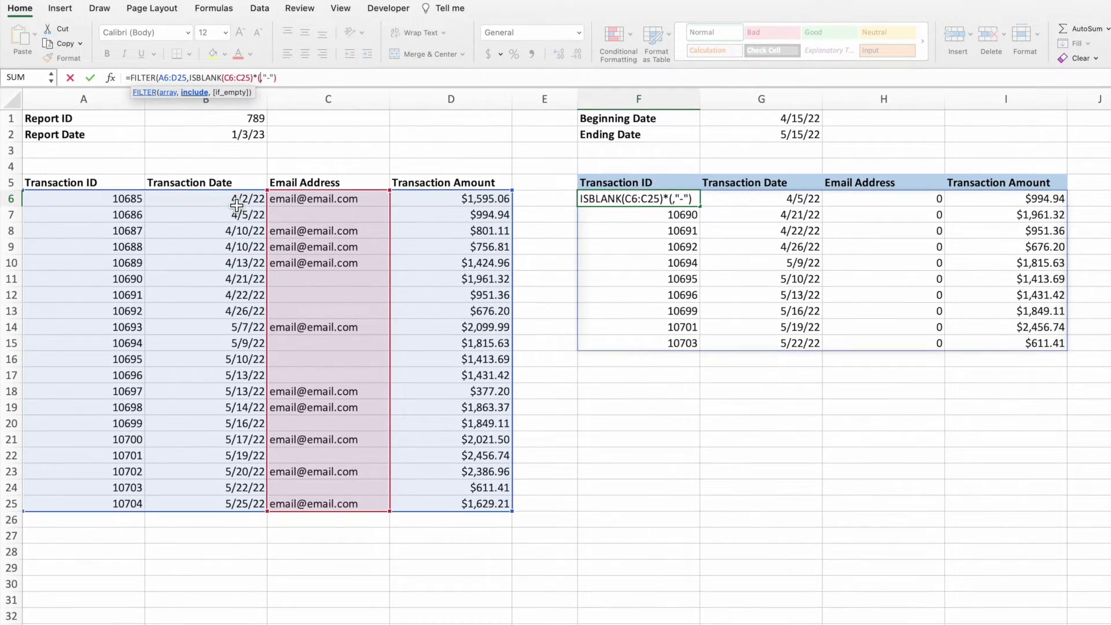
pyautogui.moveTo(474, 411); pyautogui.dragTo(465, 596)
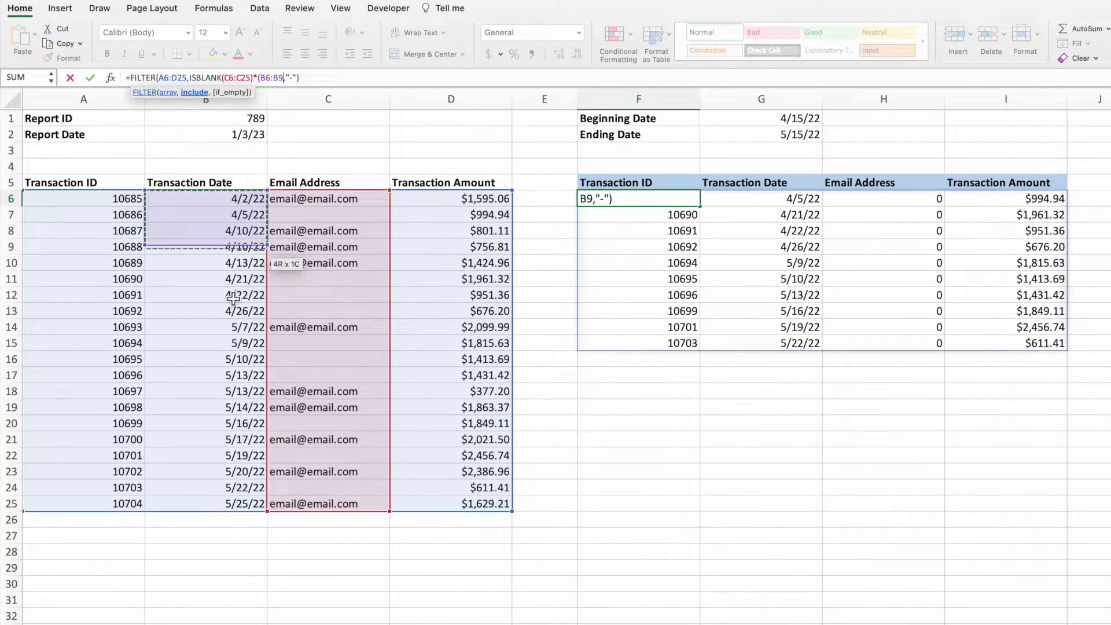
pyautogui.moveTo(233, 299); pyautogui.dragTo(233, 505)
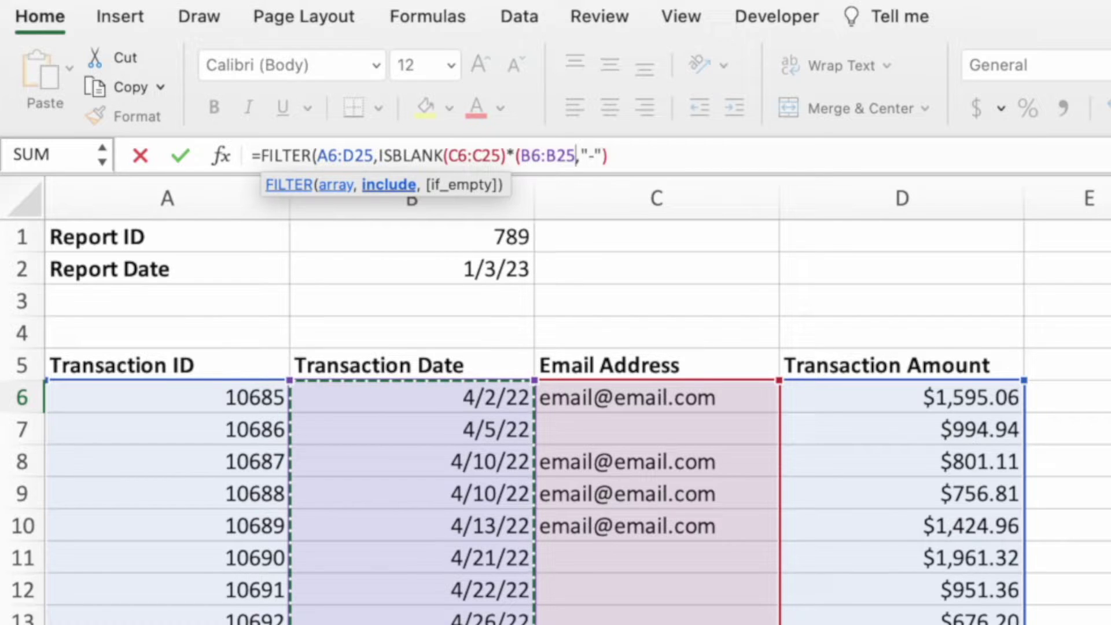
pyautogui.write('>')
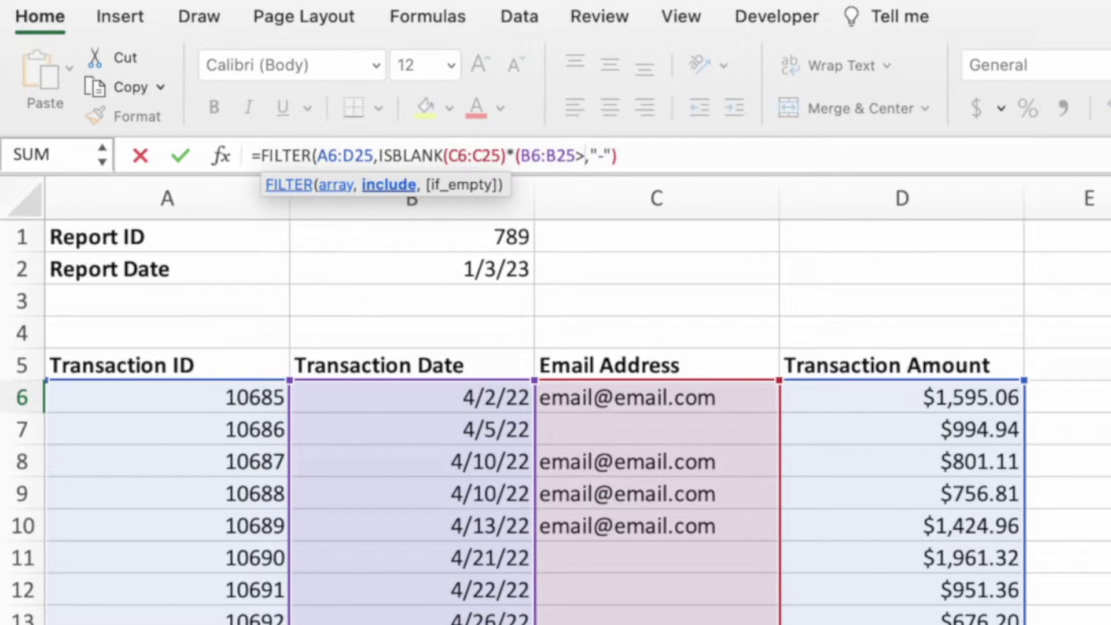
pyautogui.write('=')
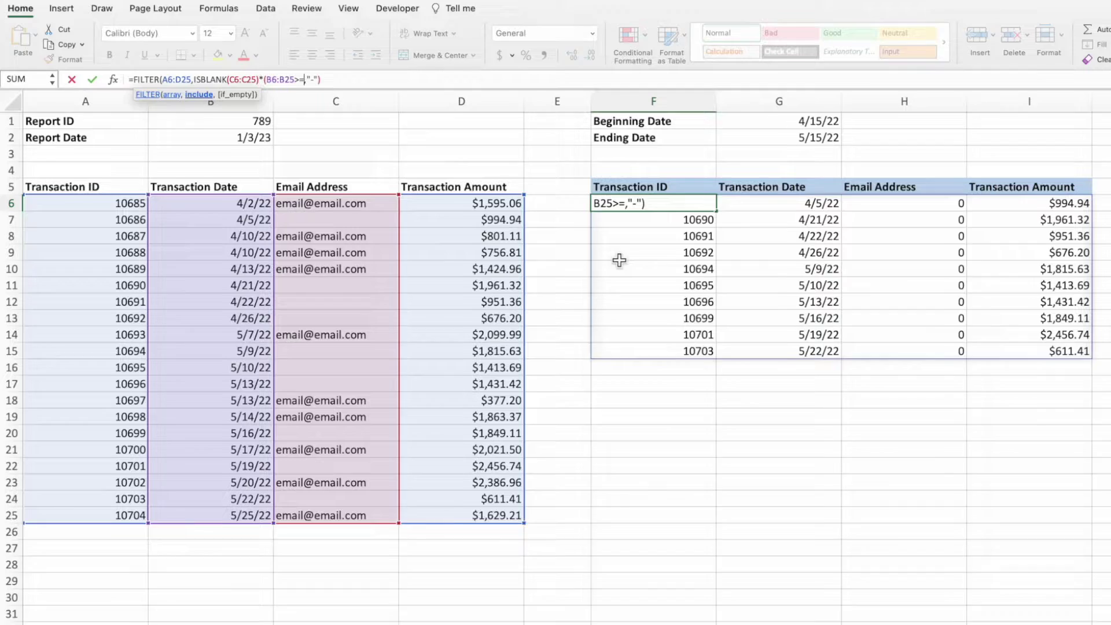
pyautogui.click(771, 122)
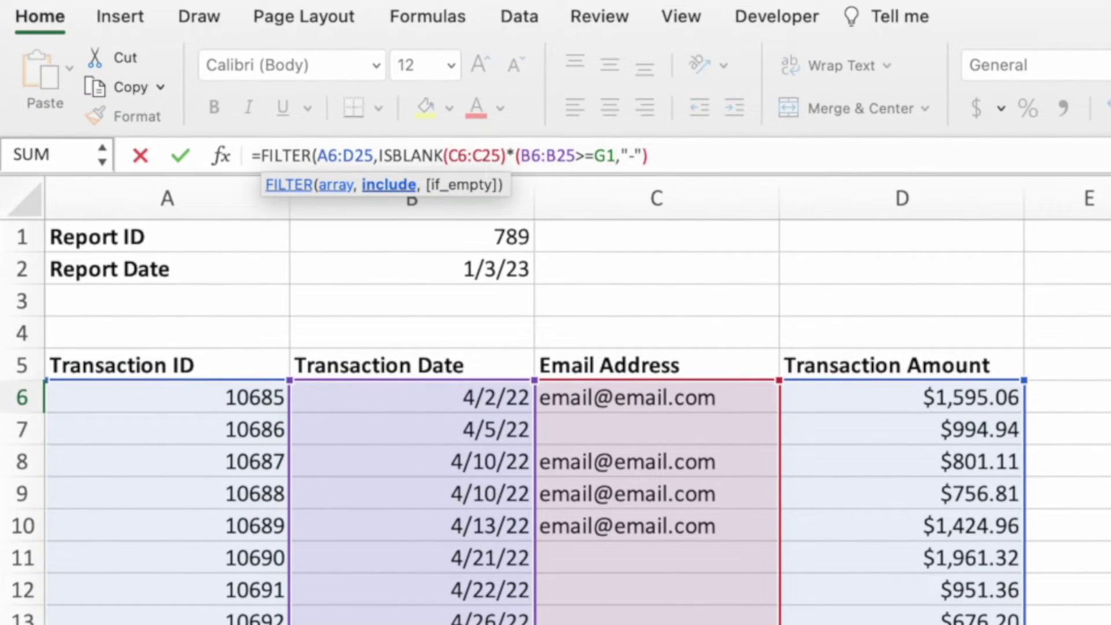
pyautogui.write(')')
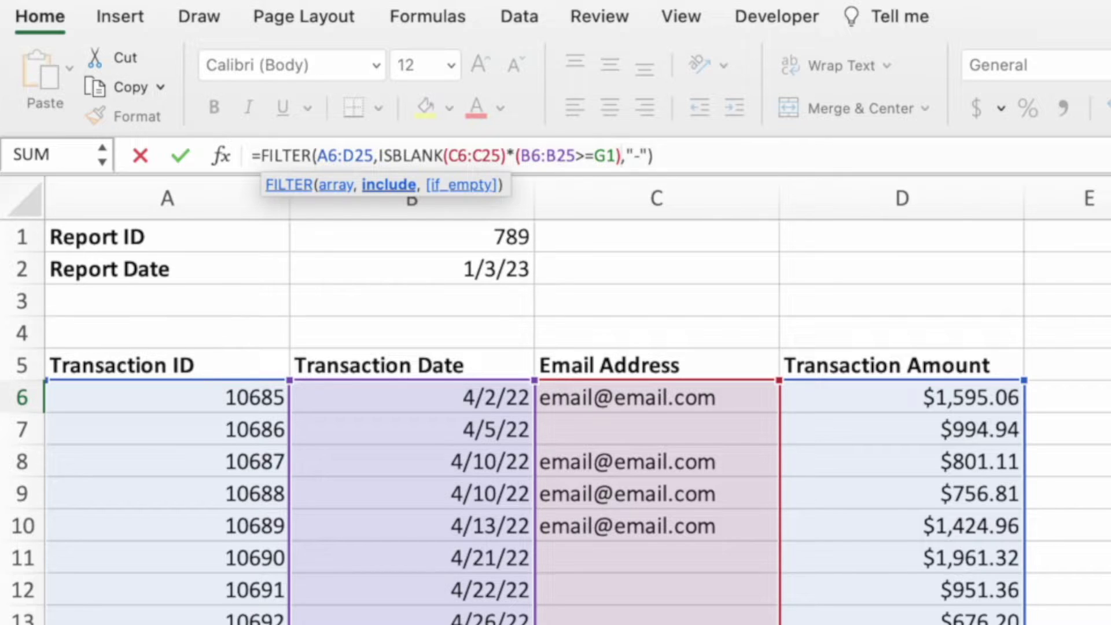
# Append the ending-date condition *(B6:B25<=G2) to the FILTER criteria.
pyautogui.write('*')
pyautogui.write('(')
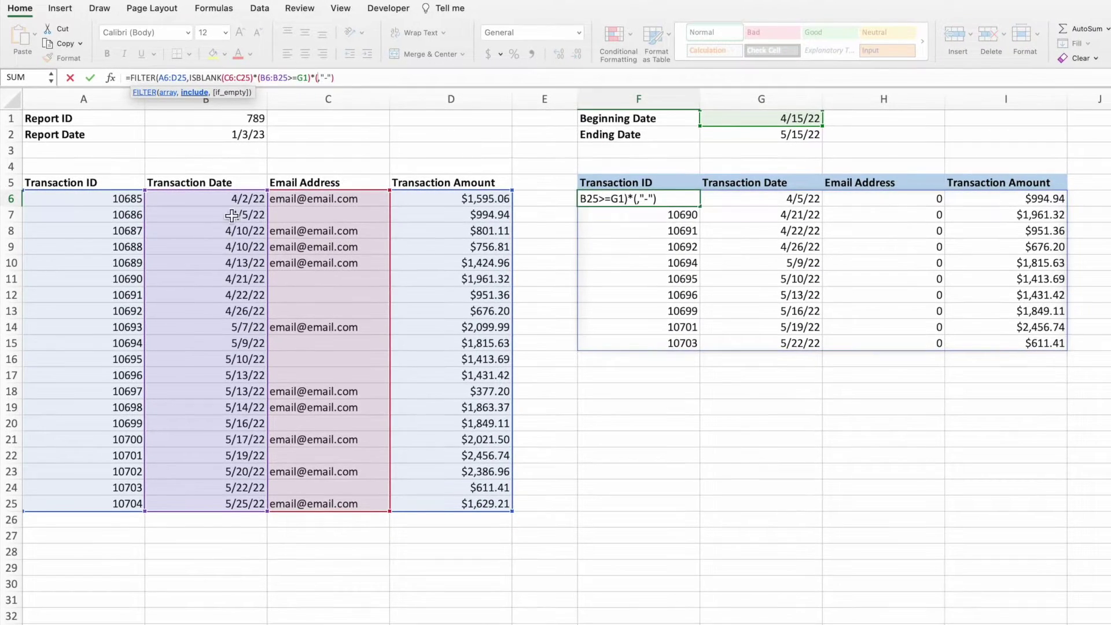
pyautogui.moveTo(223, 200); pyautogui.dragTo(230, 504)
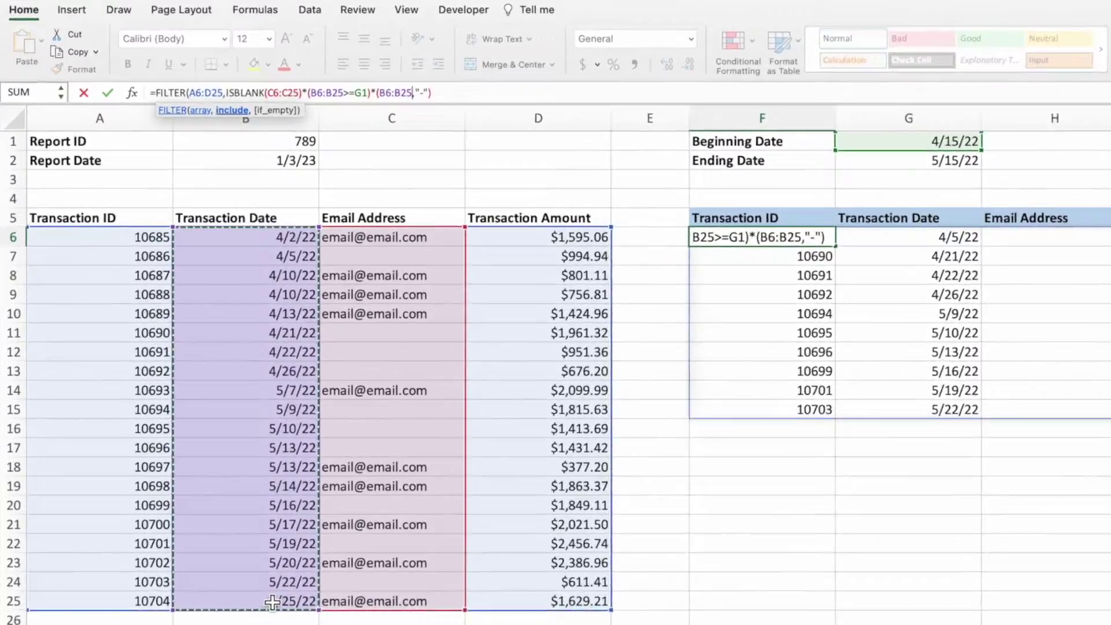
pyautogui.write('<=')
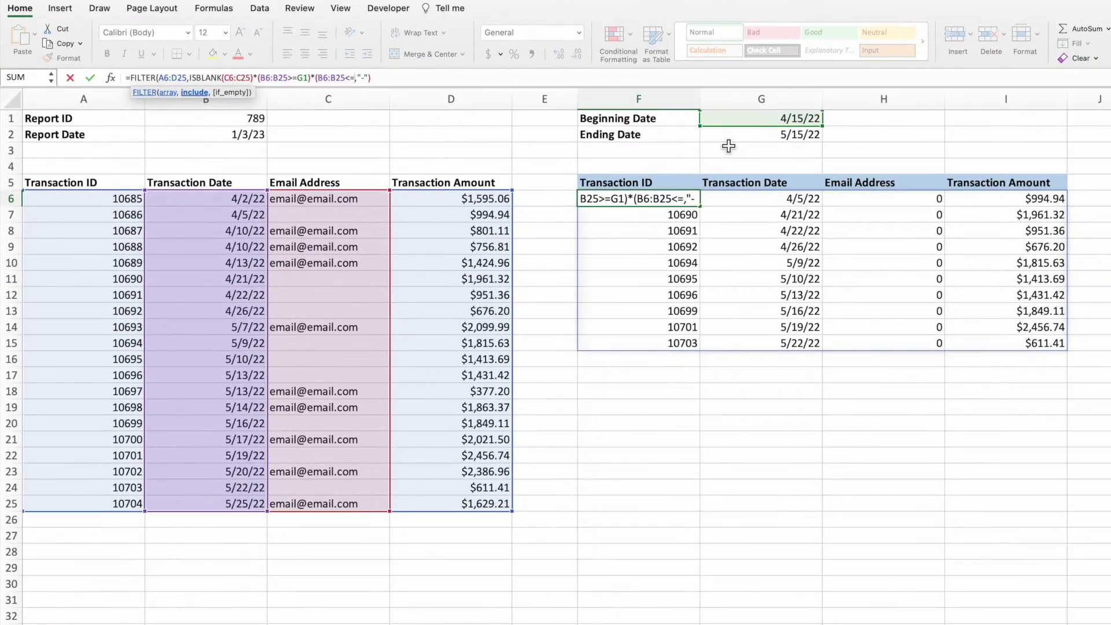
pyautogui.click(819, 152)
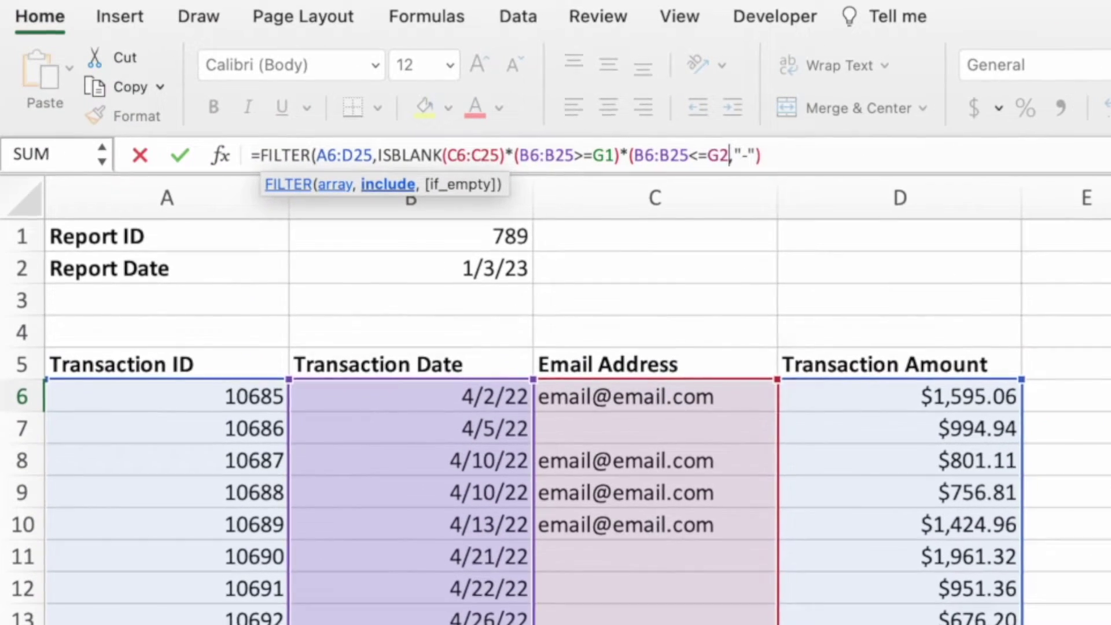
pyautogui.write(')')
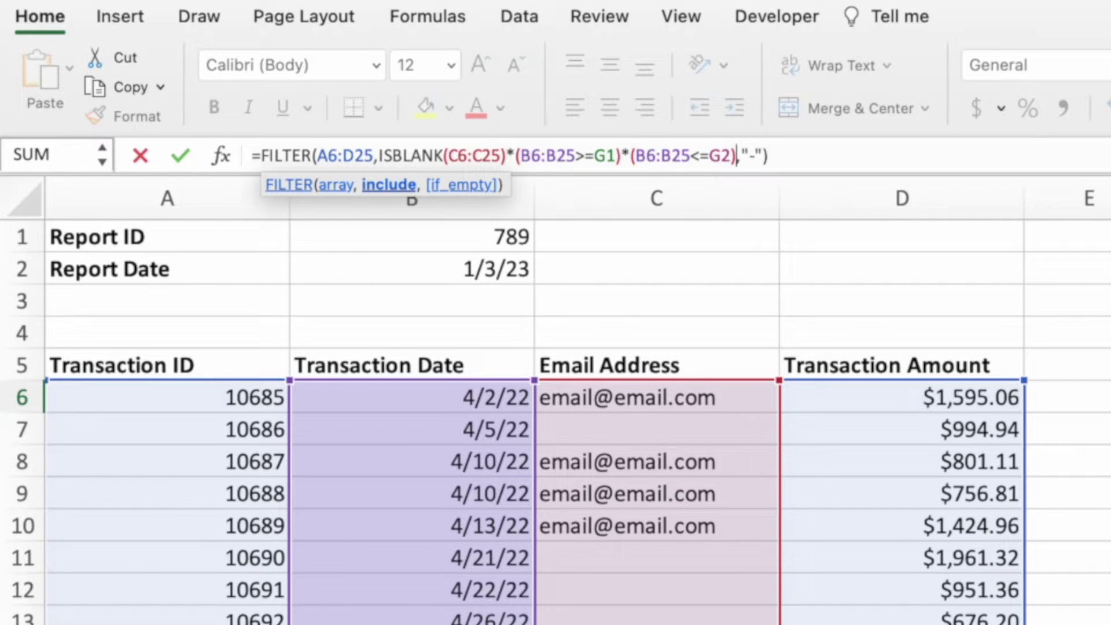
# Commit the date-bounded FILTER formula so six transactions spill into F6:I11.
pyautogui.press('Return')
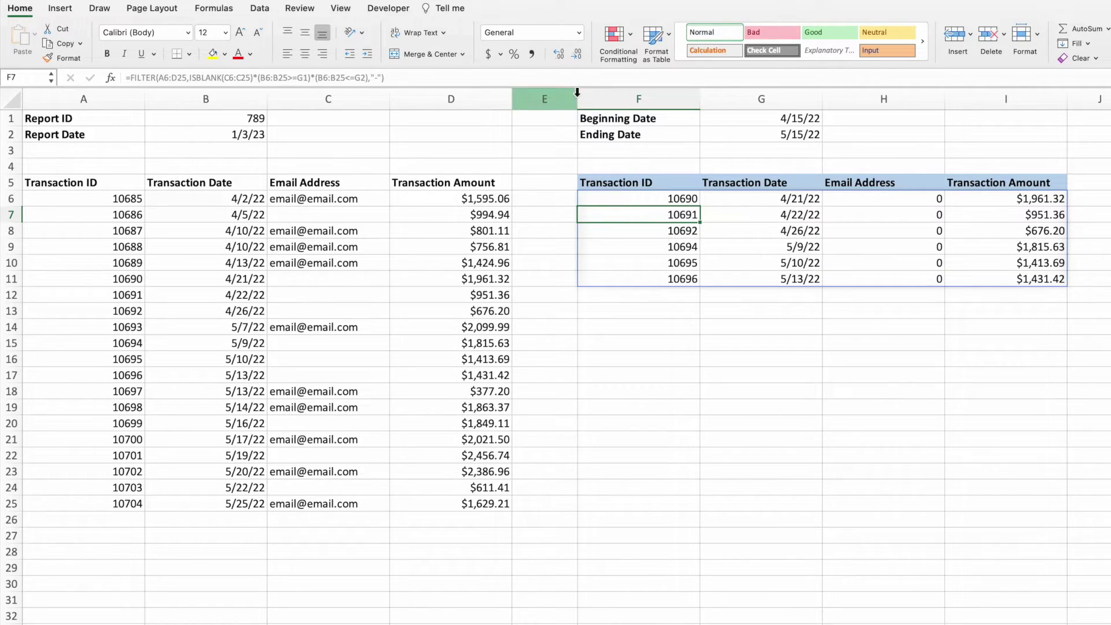
# Enlarge the formula bar and prefix F6's formula with LET(filteredList,.
pyautogui.moveTo(544, 86); pyautogui.dragTo(545, 148)
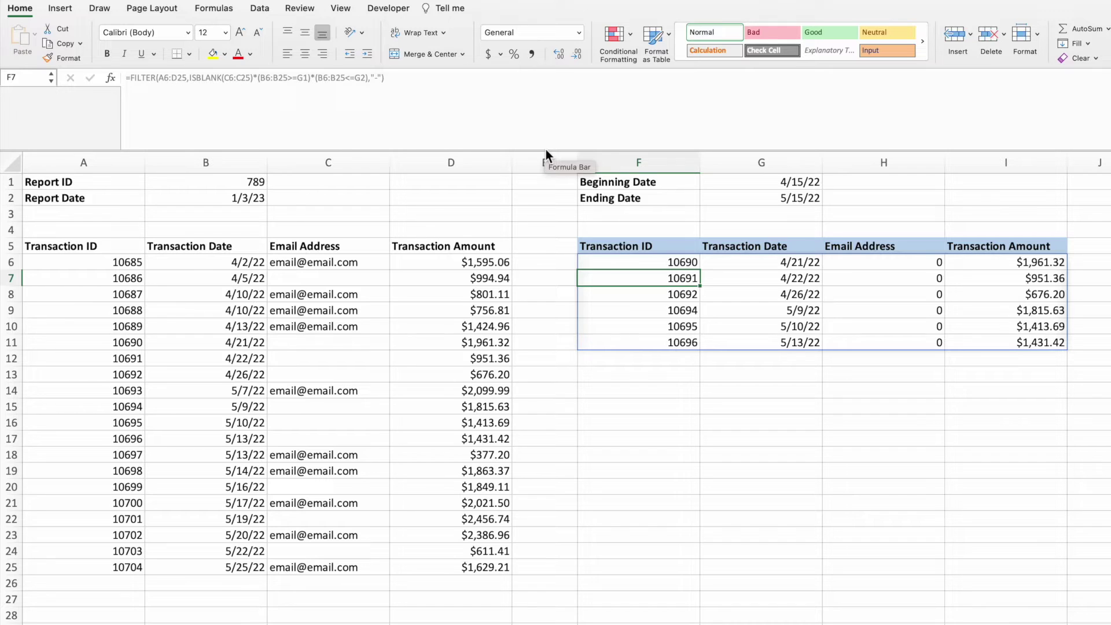
pyautogui.click(616, 264)
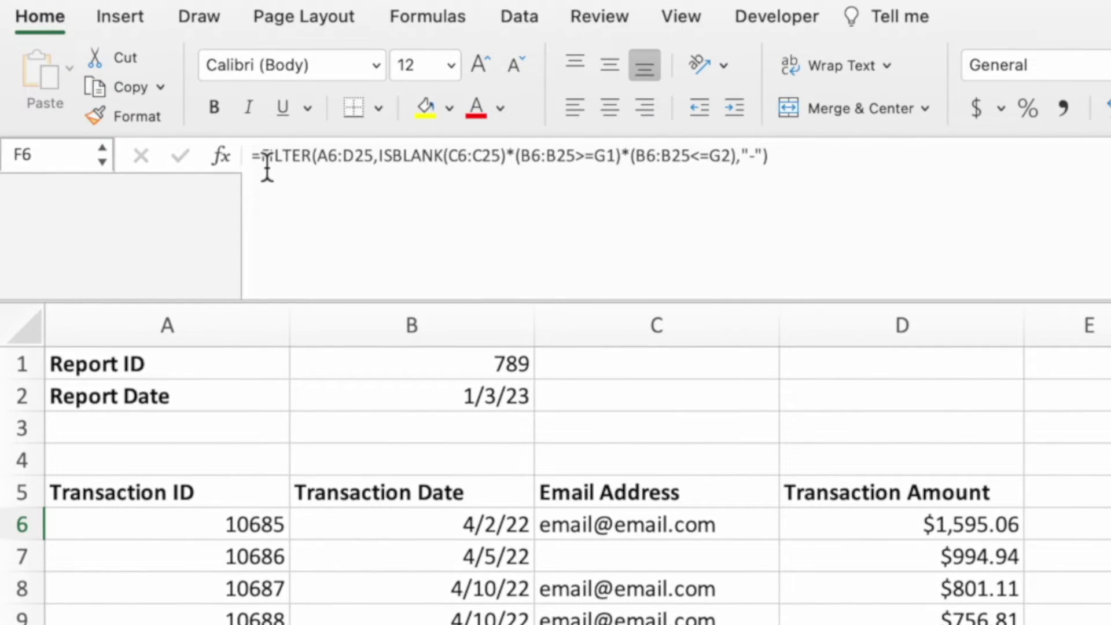
pyautogui.click(131, 81)
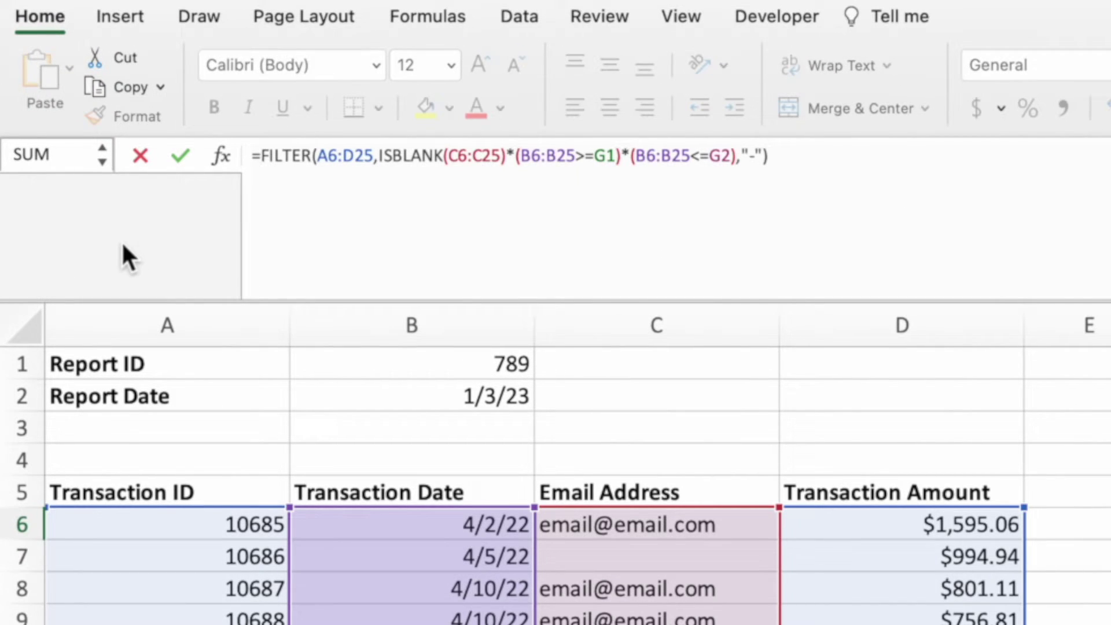
pyautogui.write('LET(')
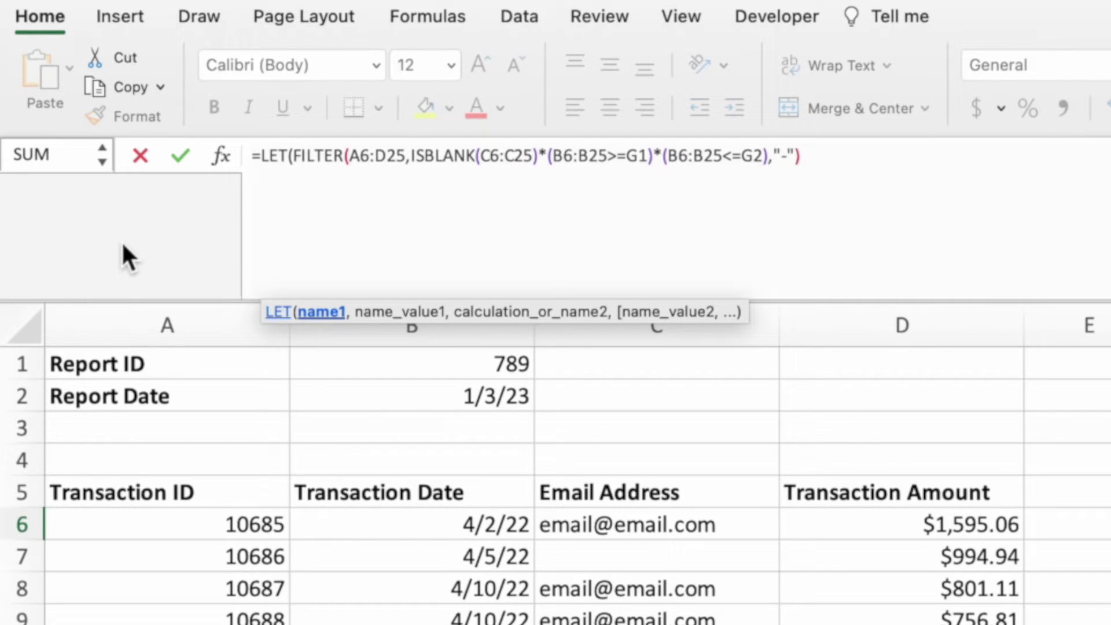
pyautogui.write('filteredList')
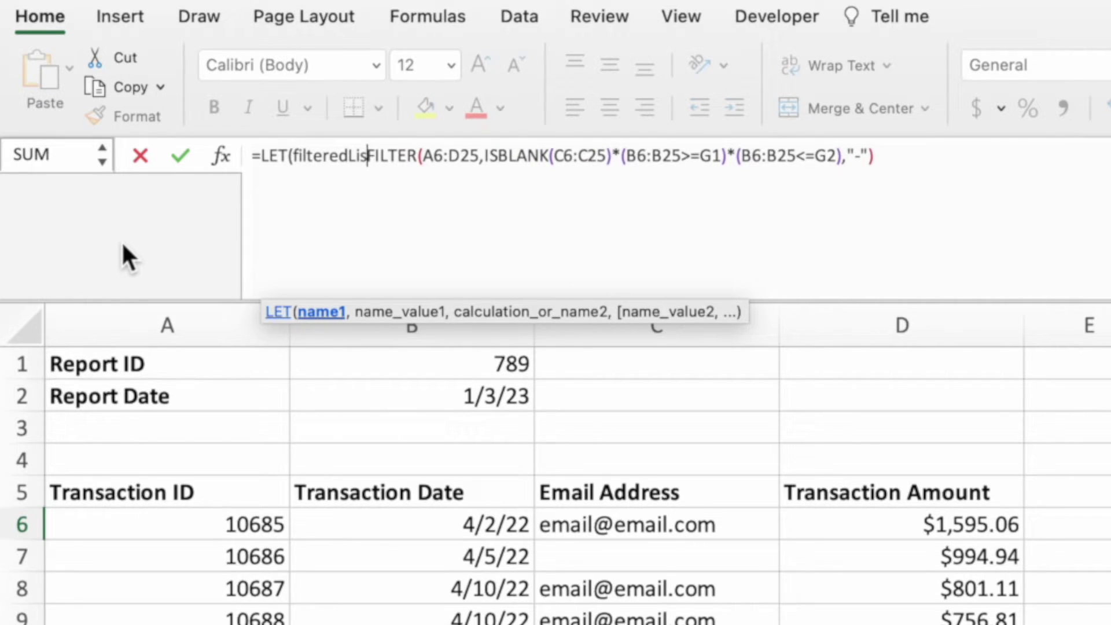
pyautogui.write(',')
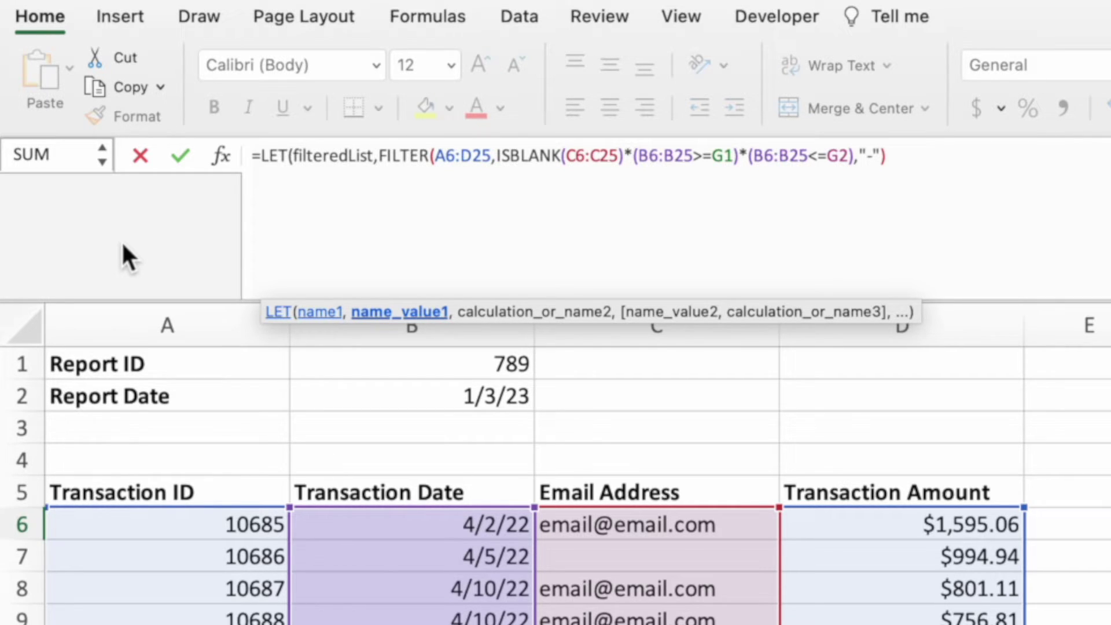
# Put the FILTER expression on its own line, ending with a comma, then start a new line.
pyautogui.hotkey('alt', 'Return')
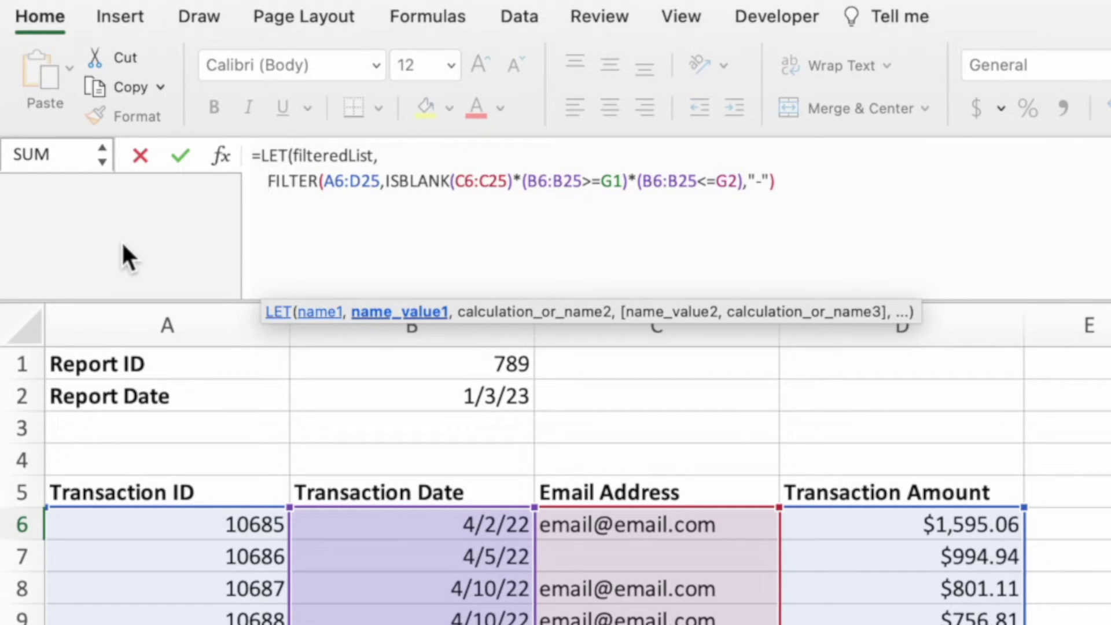
pyautogui.click(832, 186)
pyautogui.write(',')
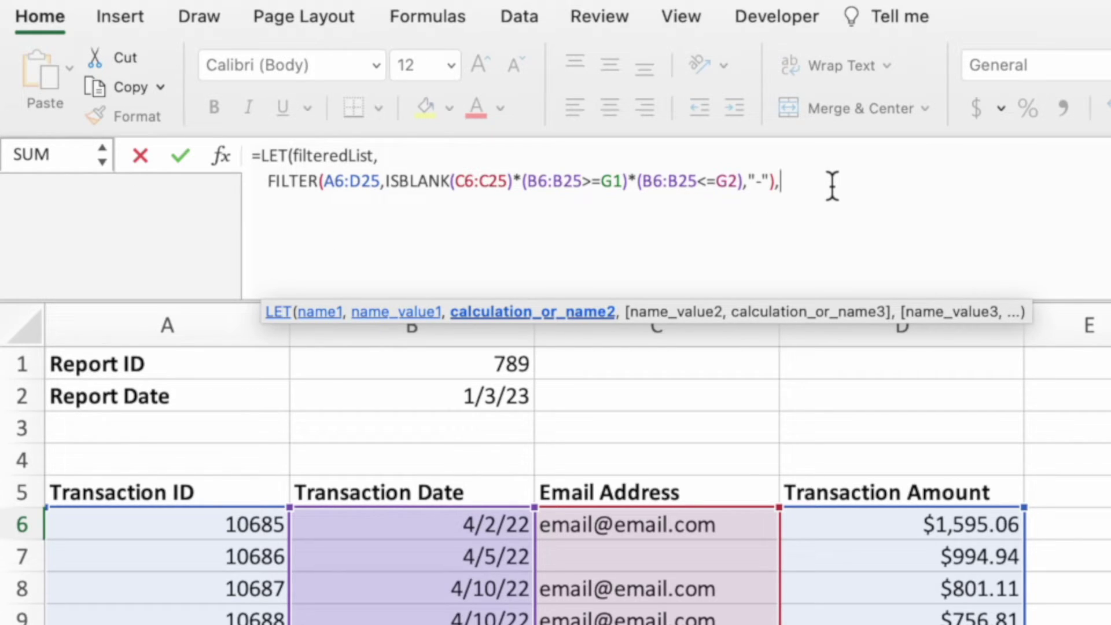
pyautogui.hotkey('alt', 'Return')
# Write IF(filteredList=0,"",filteredList on the third line using autocomplete.
pyautogui.write('IF(')
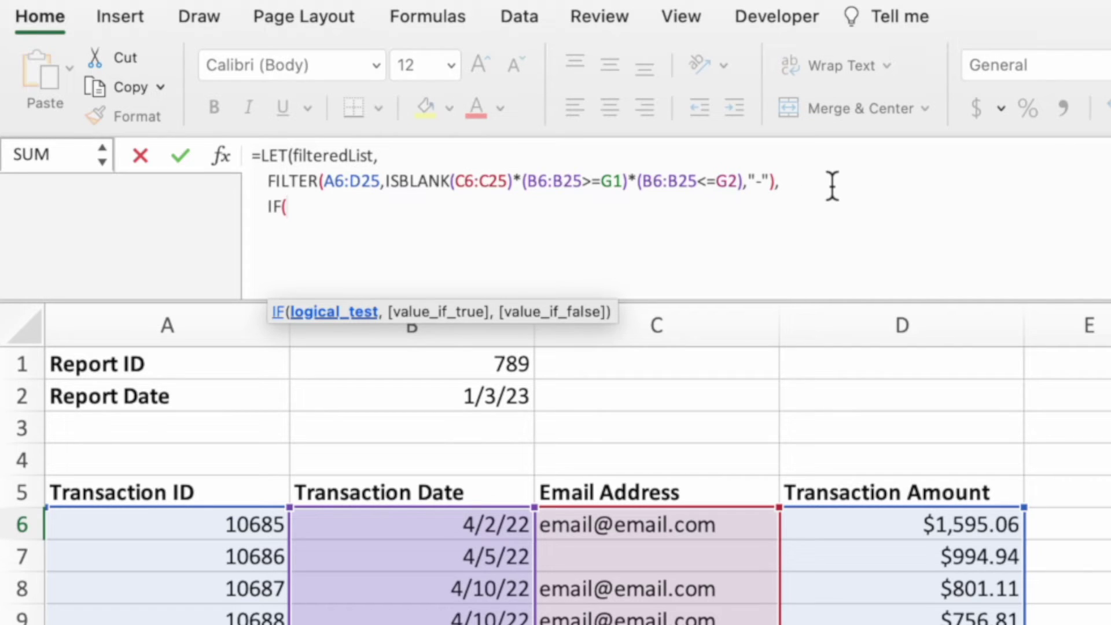
pyautogui.write('f')
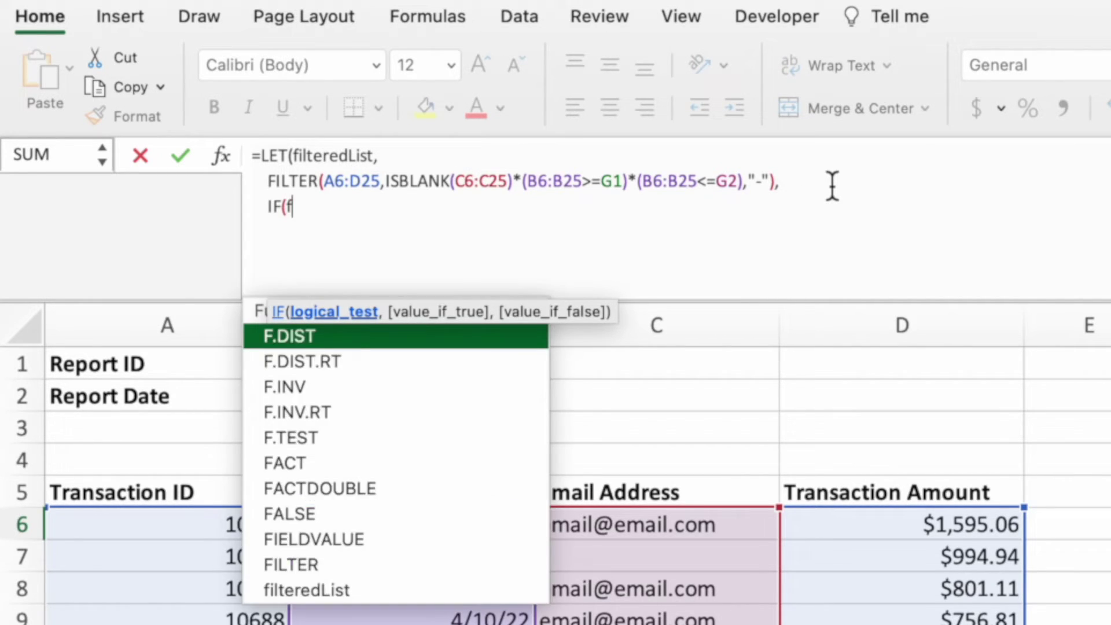
pyautogui.write('ilt')
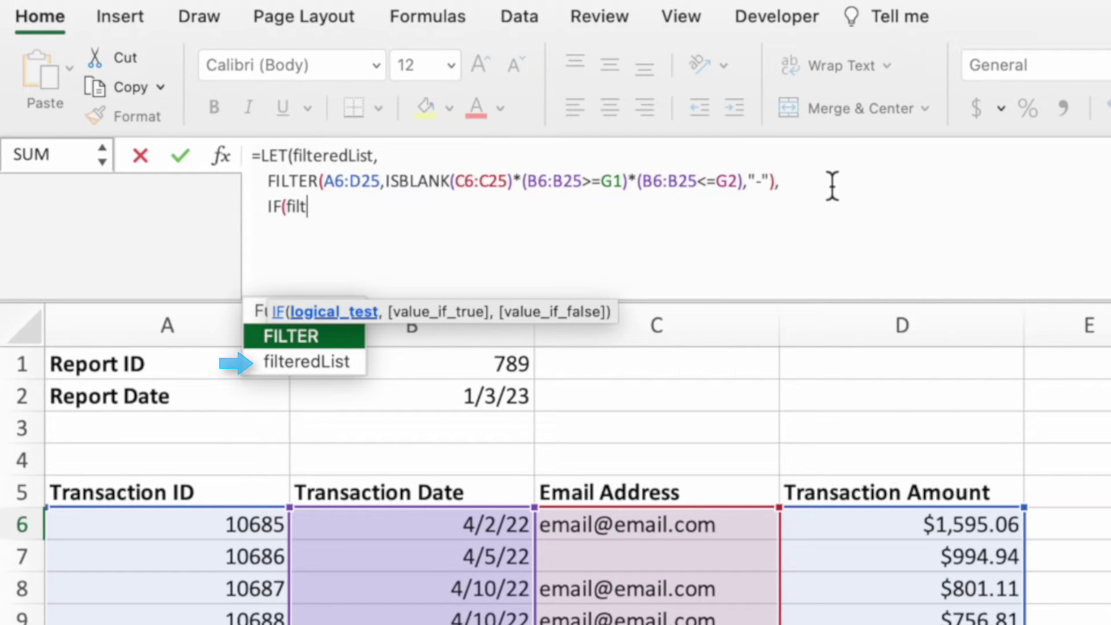
pyautogui.press('Down')
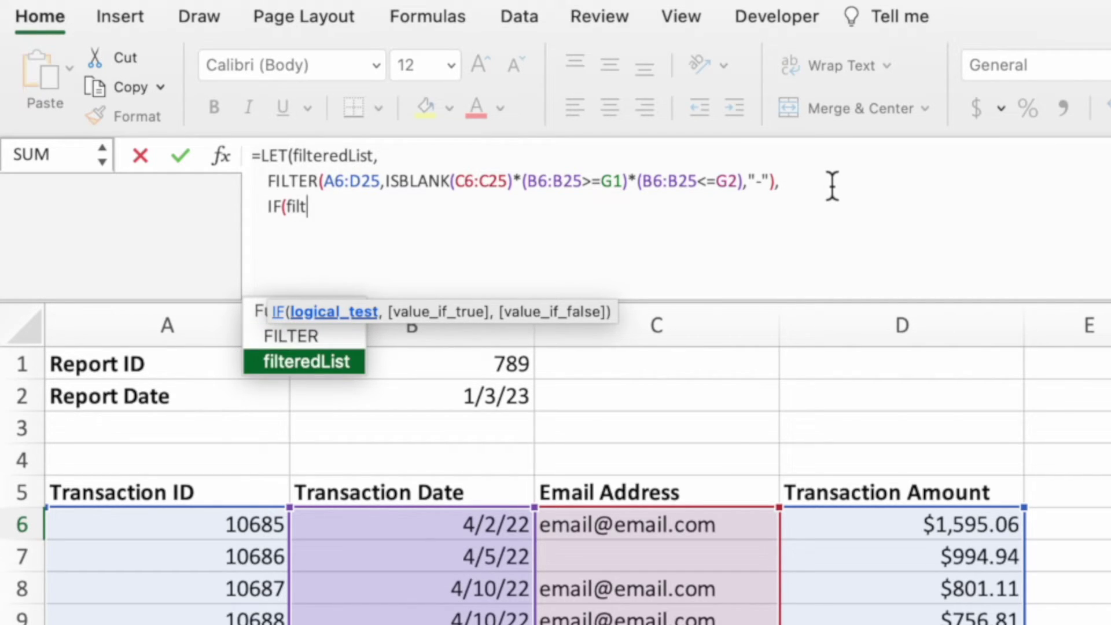
pyautogui.press('Tab')
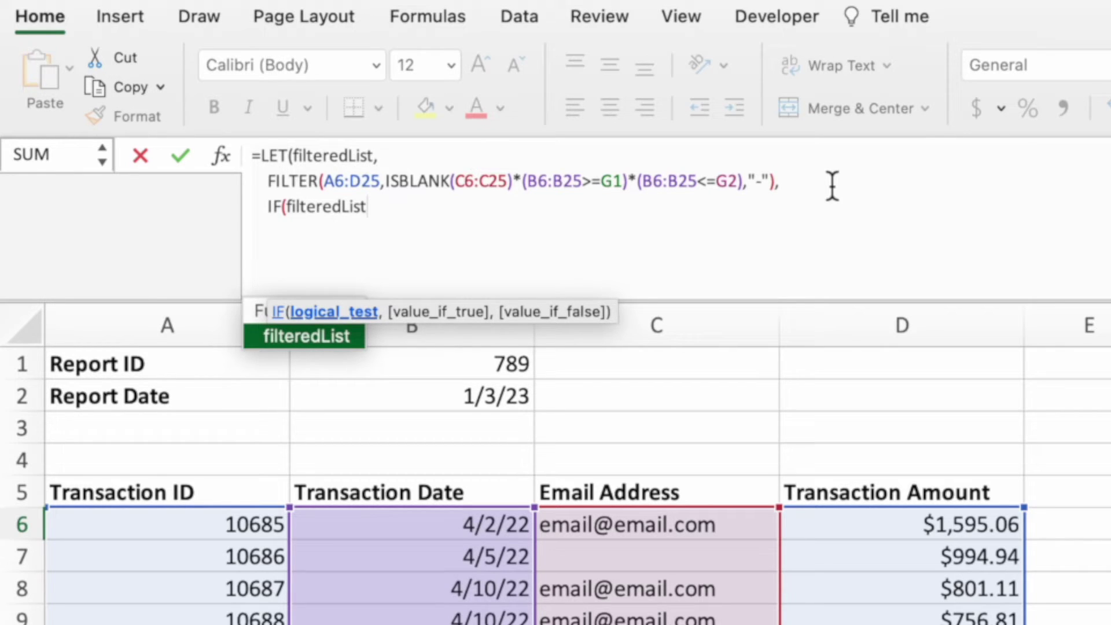
pyautogui.write('=')
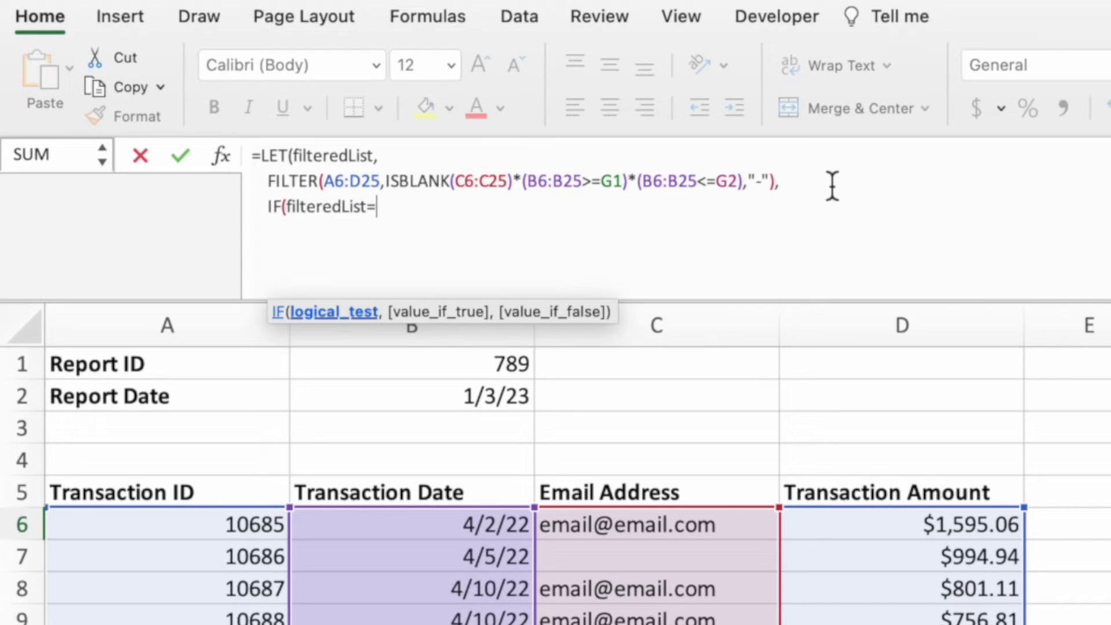
pyautogui.write('0,')
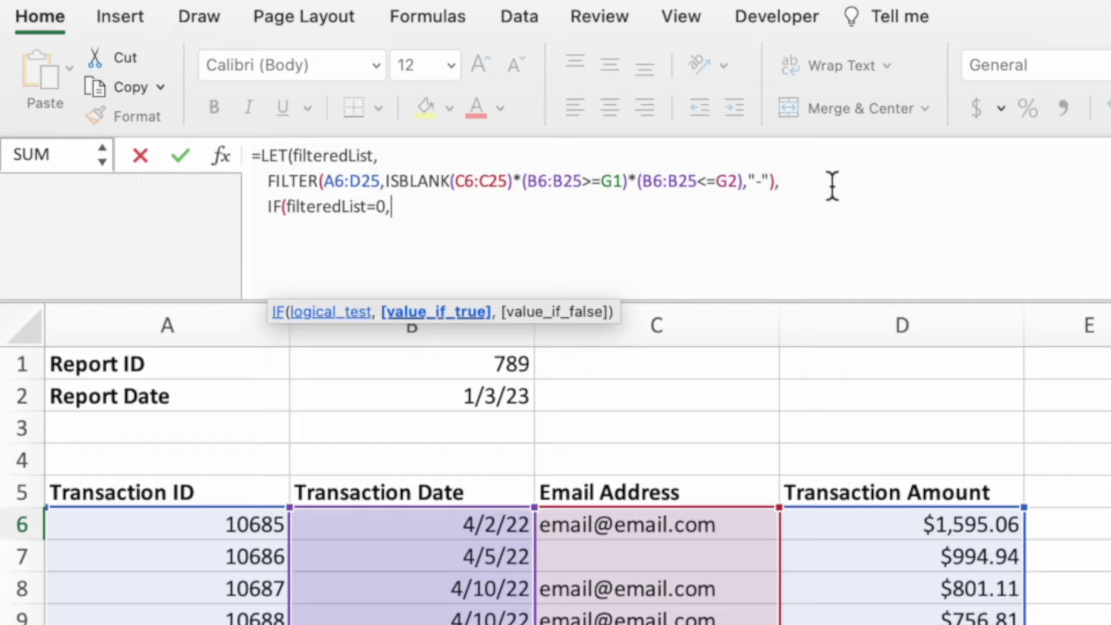
pyautogui.write('"",')
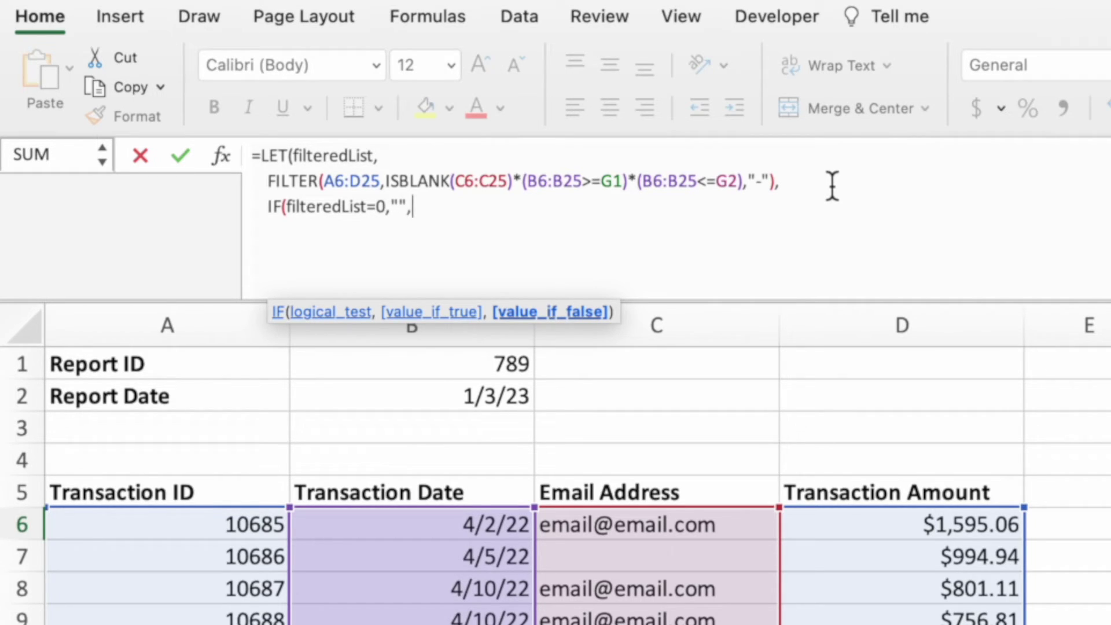
pyautogui.write('filt')
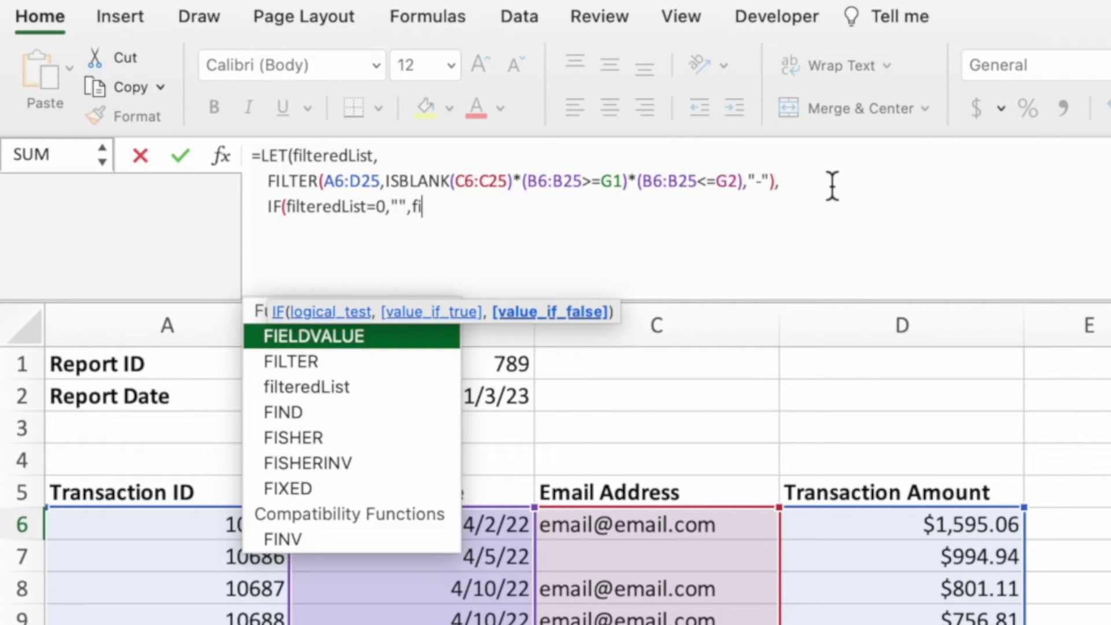
pyautogui.press('Down')
pyautogui.press('Tab')
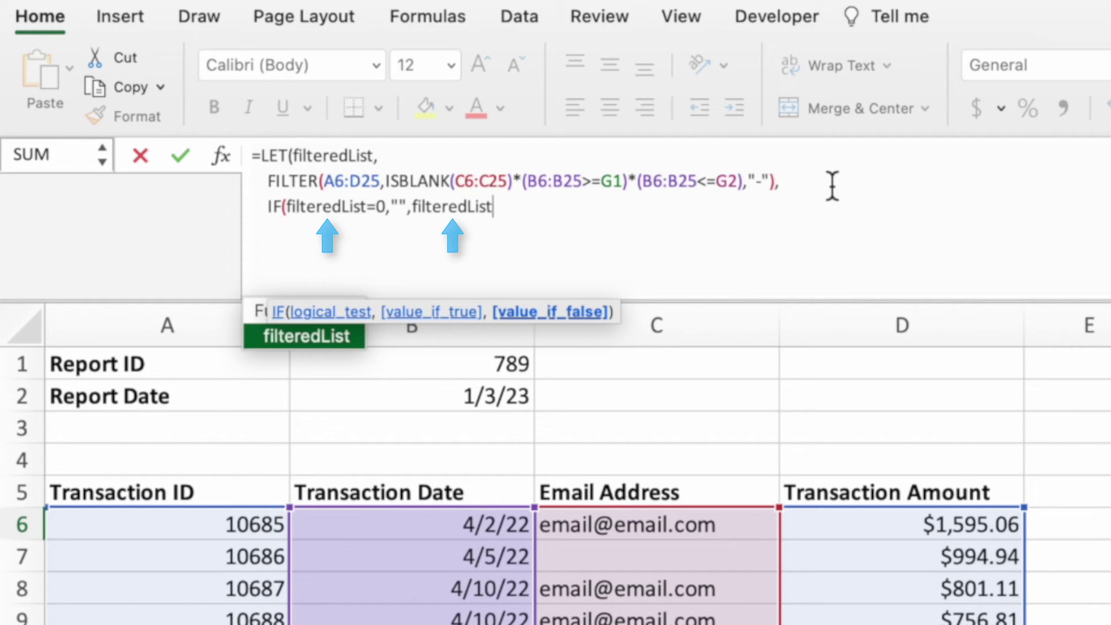
# Close the IF and LET parentheses on separate lines and commit the formula.
pyautogui.write(')')
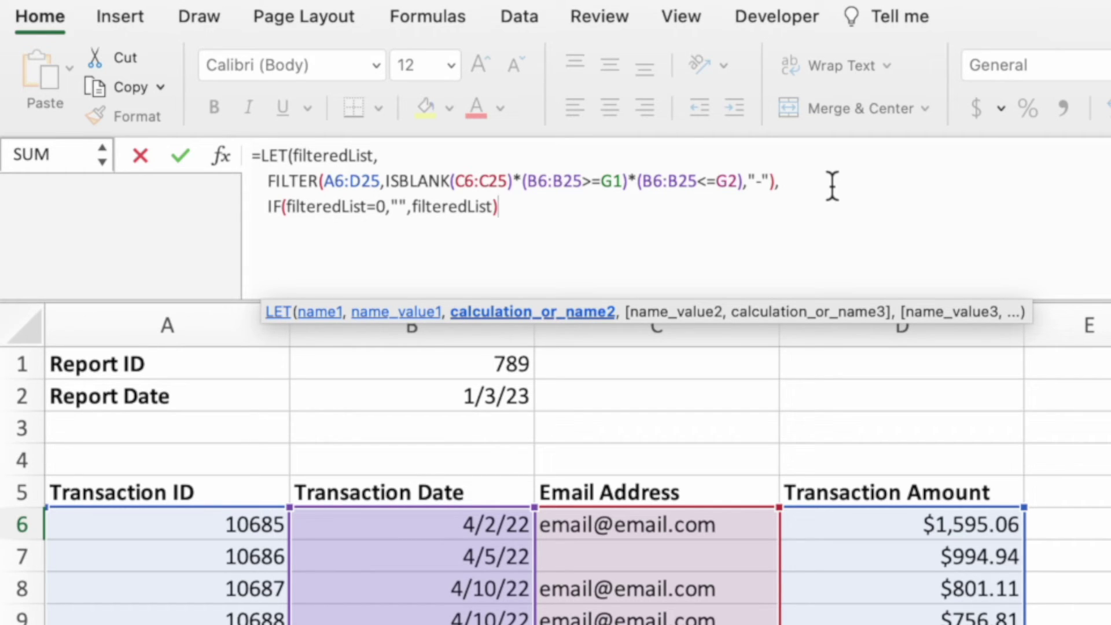
pyautogui.hotkey('alt', 'Return')
pyautogui.write(')')
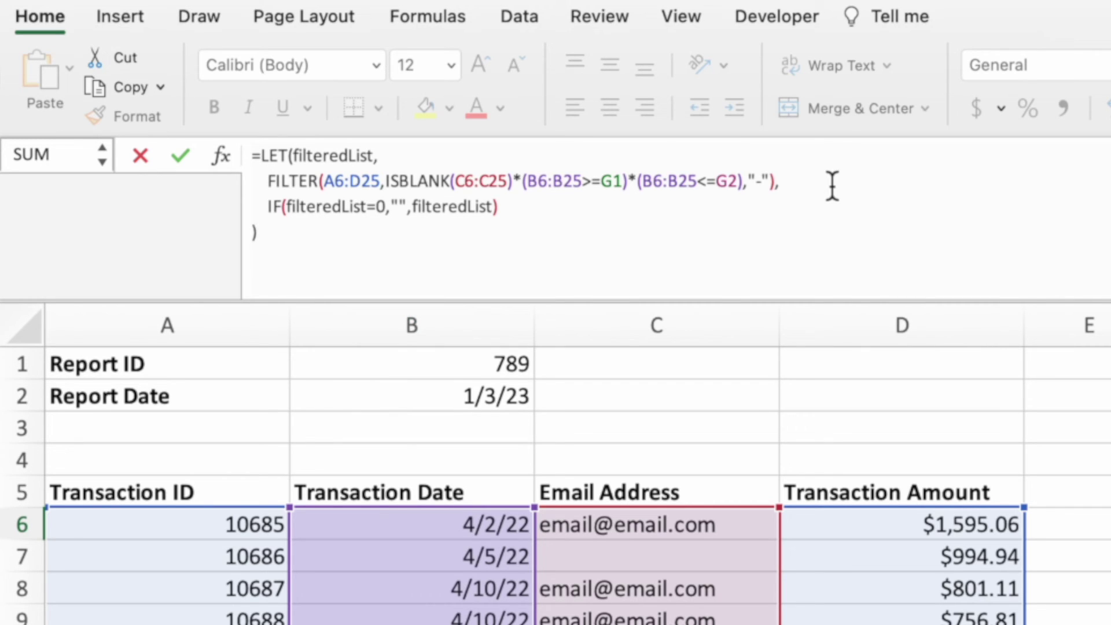
pyautogui.press('Return')
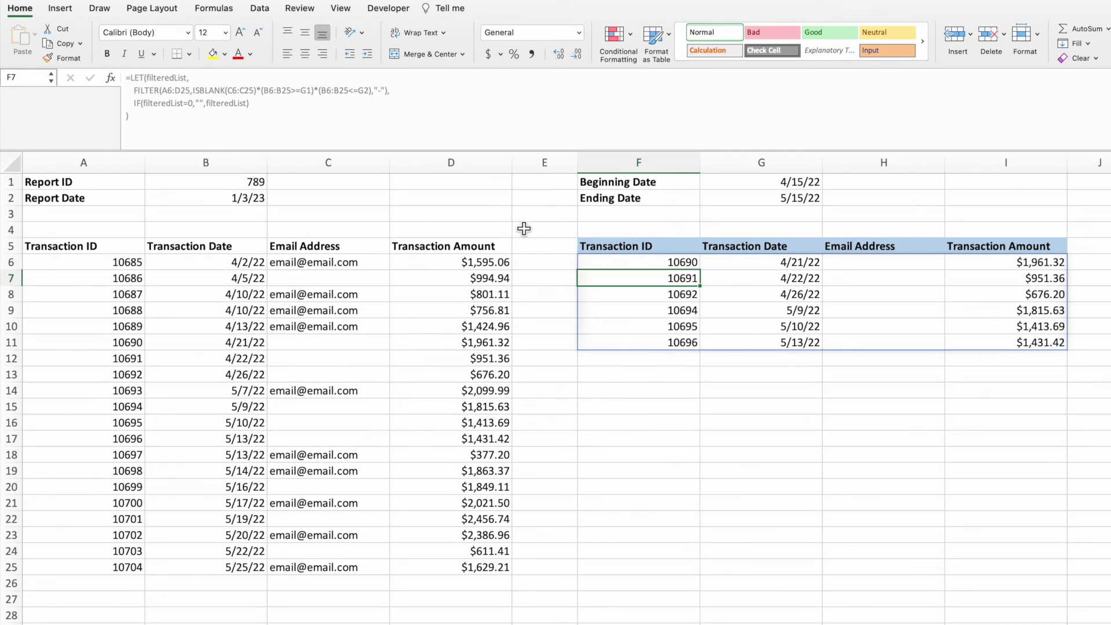
pyautogui.click(596, 264)
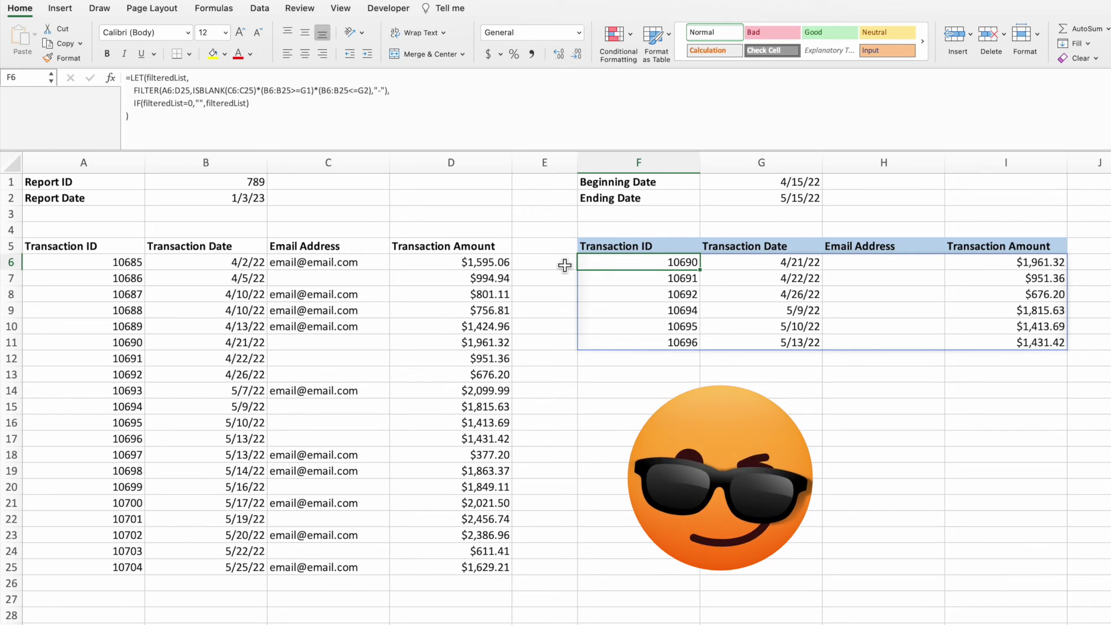